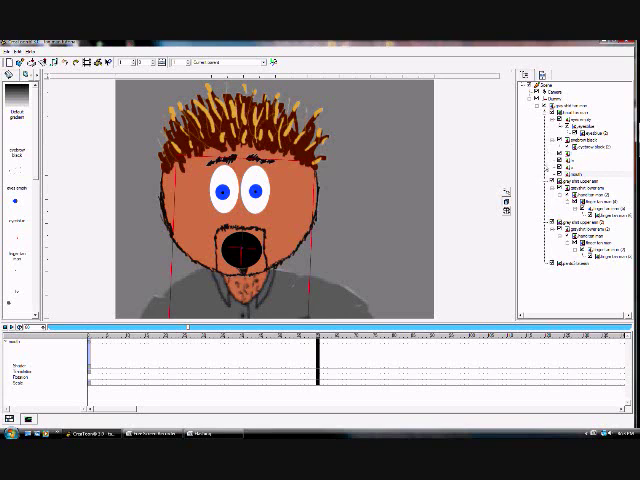
Step: Key the mouth layer alternating between closed line and open circle, ending wide open
click(576, 175)
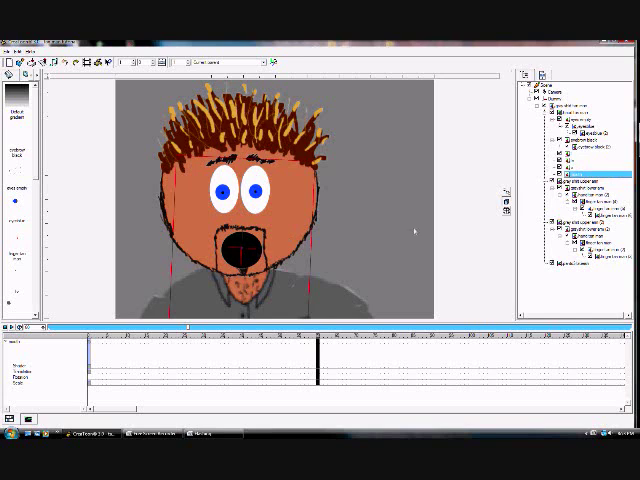
click(506, 206)
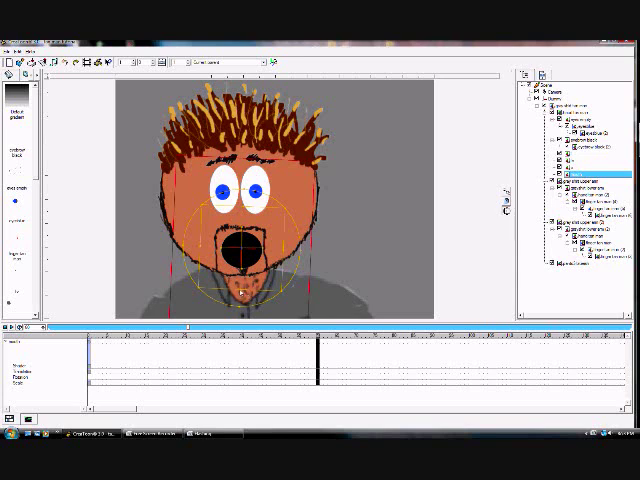
click(241, 255)
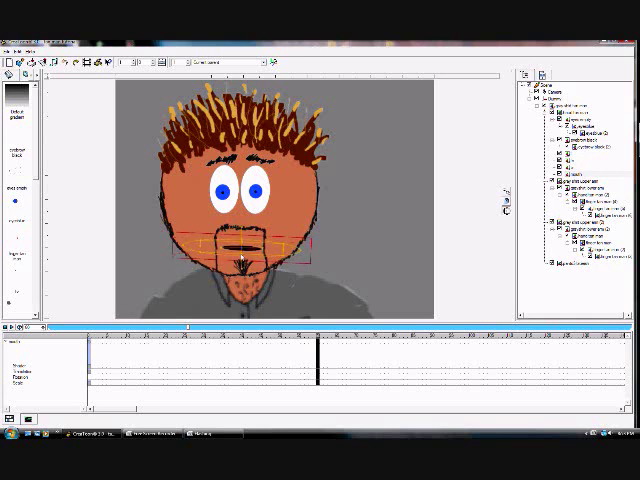
click(241, 260)
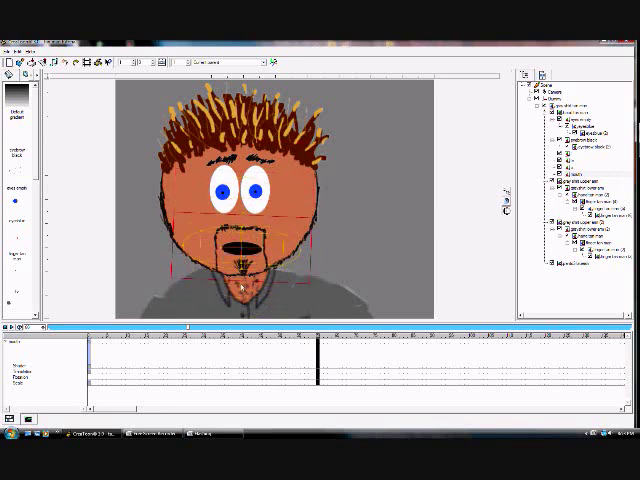
click(238, 257)
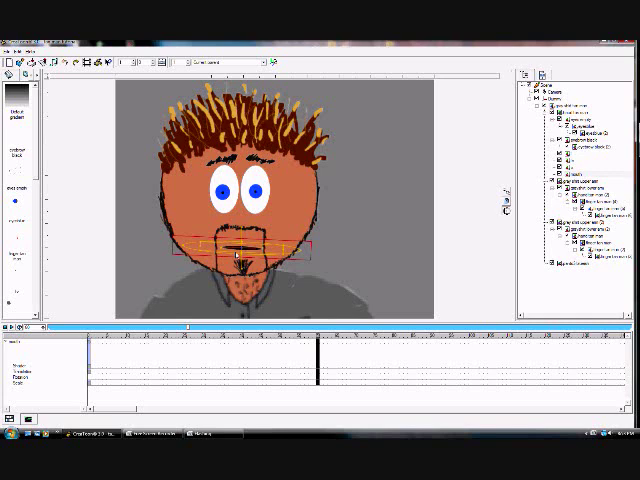
click(238, 257)
click(225, 285)
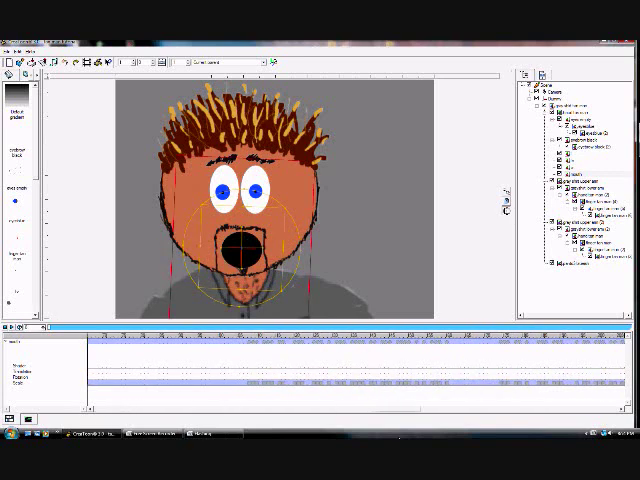
drag(378, 408, 263, 413)
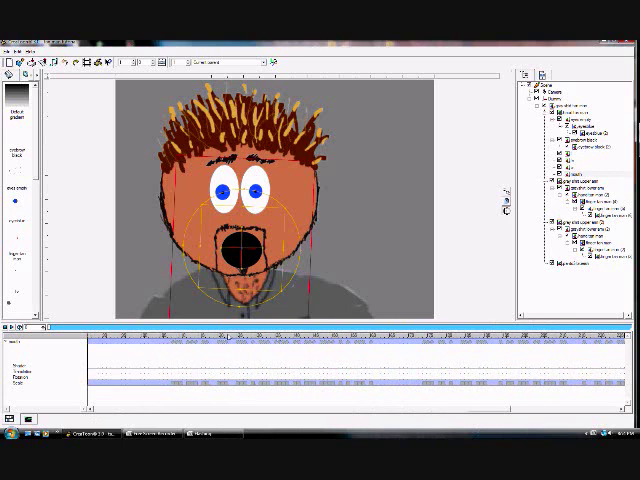
Step: At a later frame, key the mouth closed and open several times, ending on the circle
drag(228, 338, 245, 338)
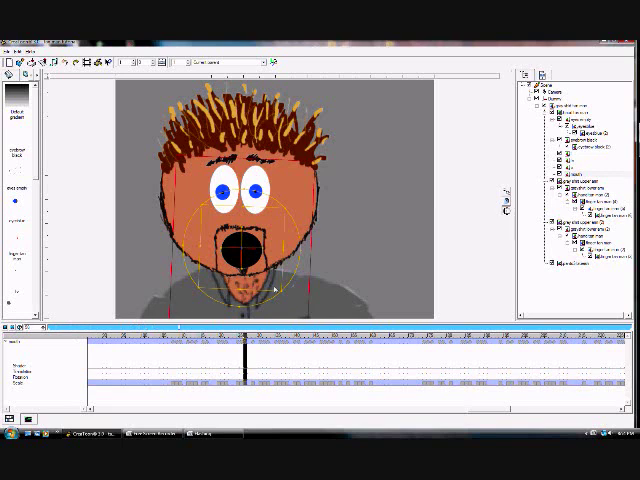
click(304, 257)
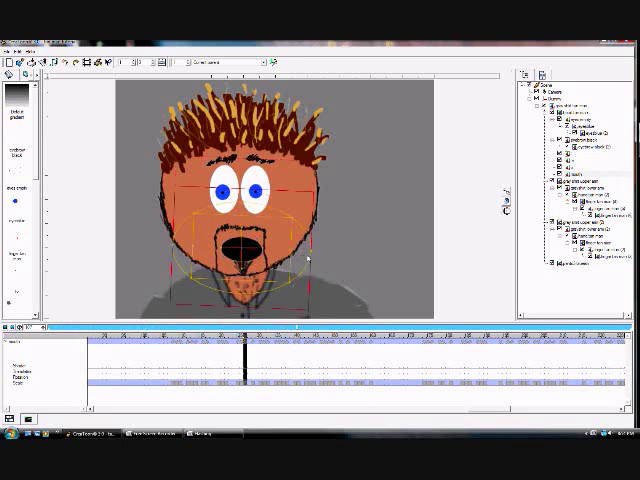
click(311, 258)
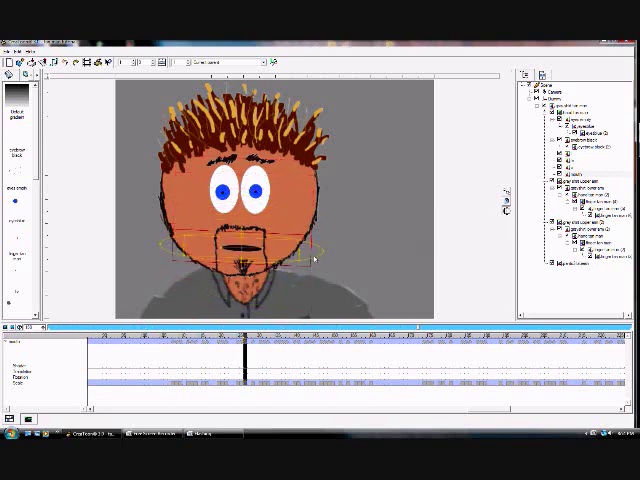
click(311, 258)
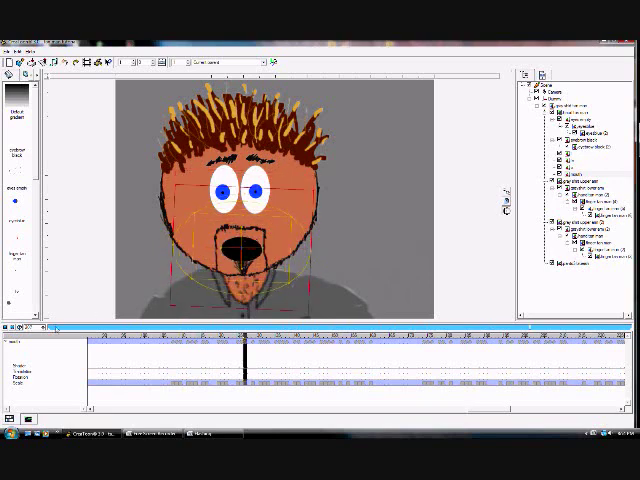
click(270, 268)
click(270, 268)
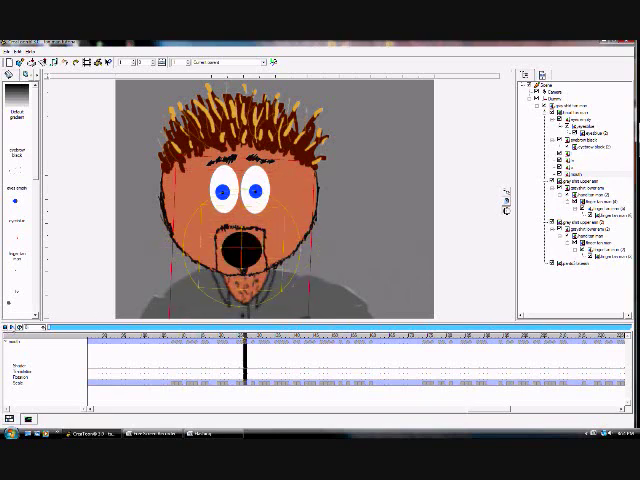
Step: Select the frames to the end, return near frame 1, and turn off the transform tool
drag(172, 360, 622, 360)
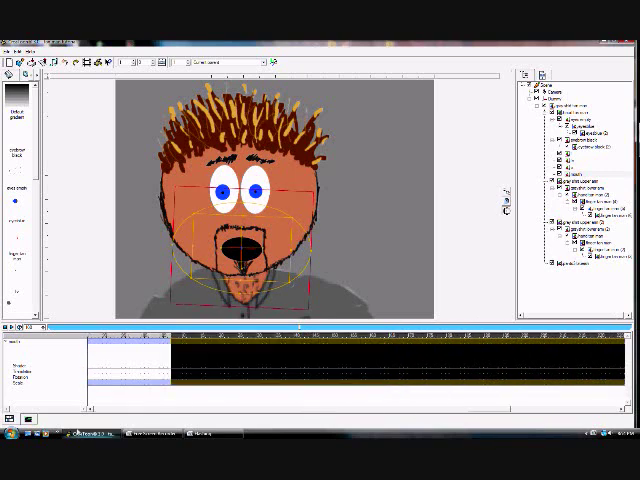
drag(92, 410, 100, 410)
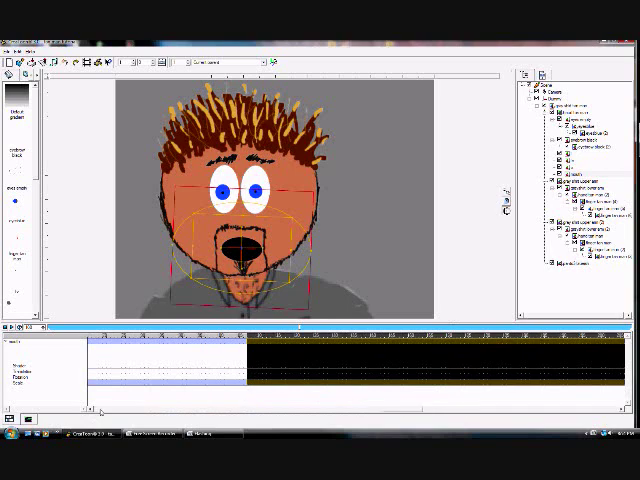
drag(400, 410, 130, 410)
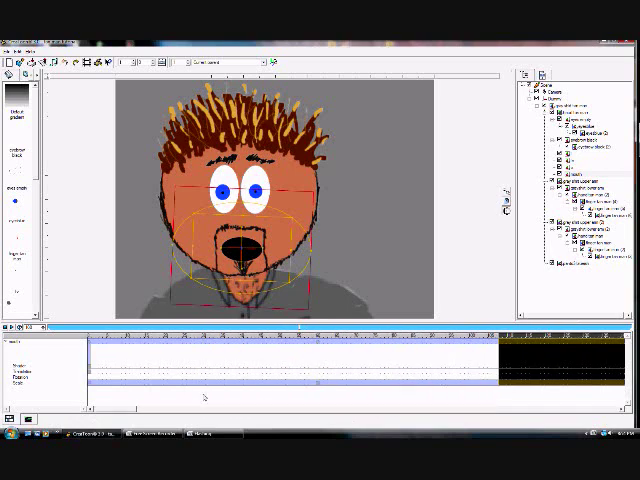
click(115, 347)
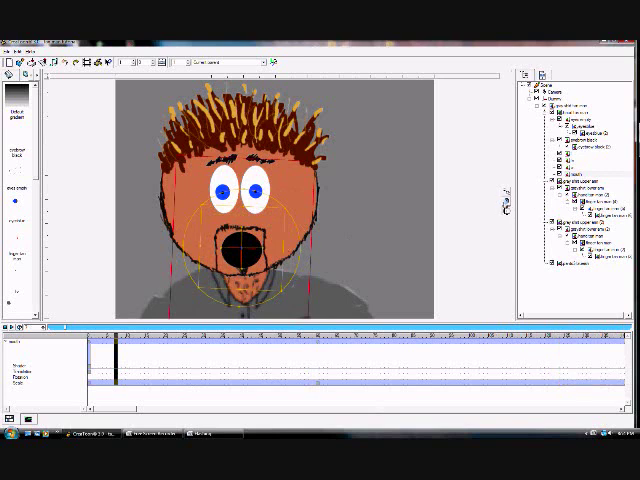
click(506, 205)
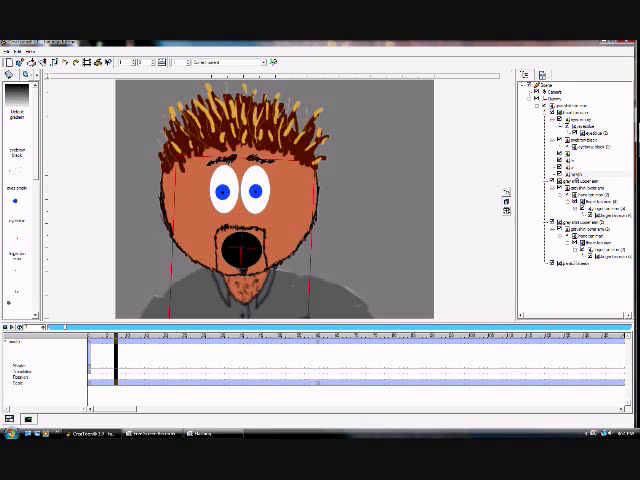
Step: Select the mouth layer, key the current frame, and swap out the black circle mouth
click(595, 176)
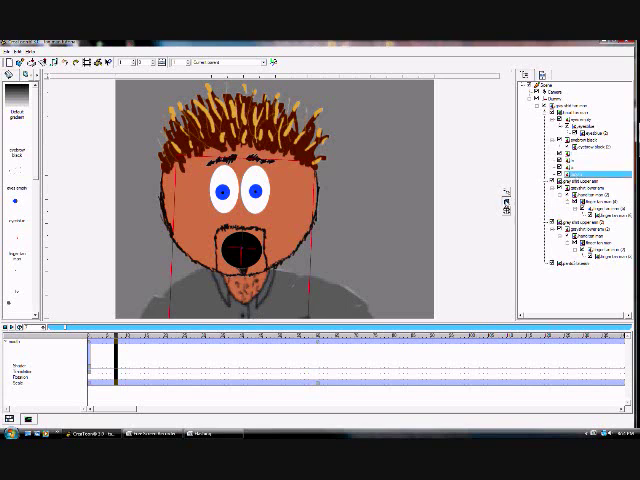
right_click(236, 238)
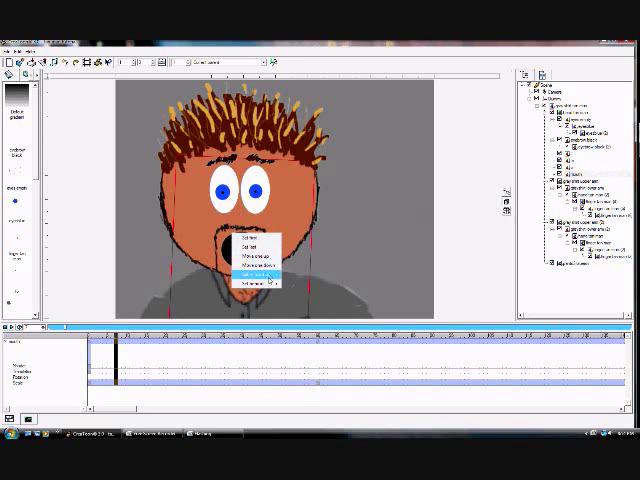
mouse_move(256, 283)
click(171, 296)
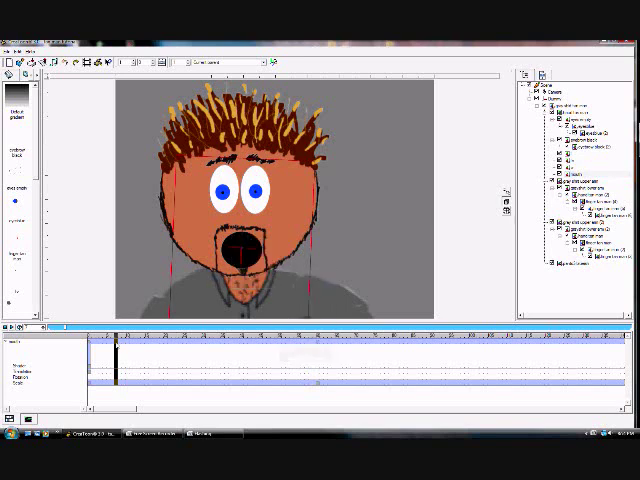
right_click(120, 342)
mouse_move(140, 336)
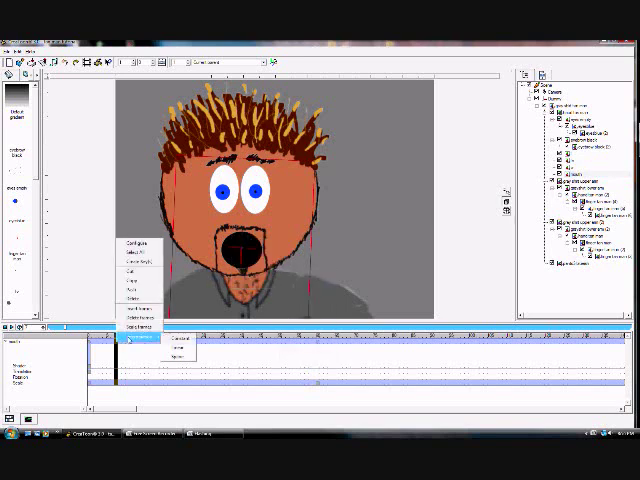
click(136, 261)
right_click(268, 258)
mouse_move(285, 301)
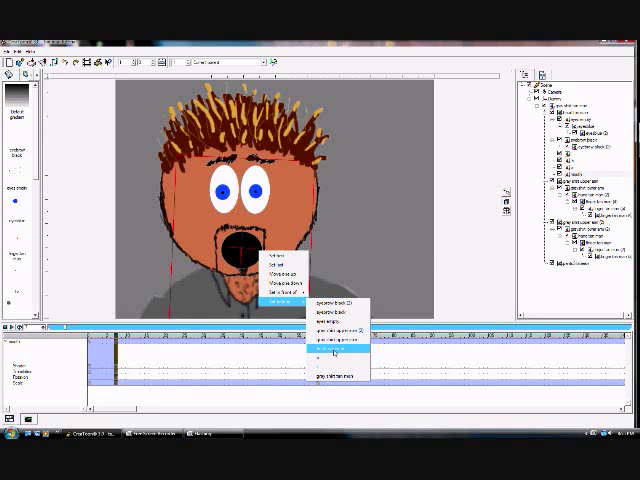
click(334, 358)
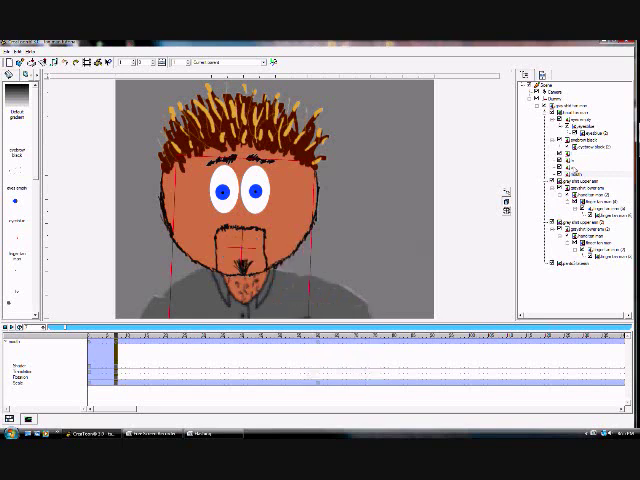
Step: Key the opening frames with the open, tongue-showing mouth drawing
click(258, 252)
right_click(258, 252)
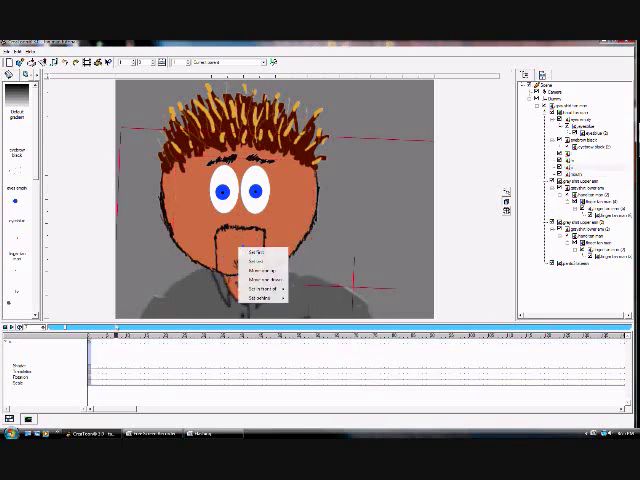
click(117, 345)
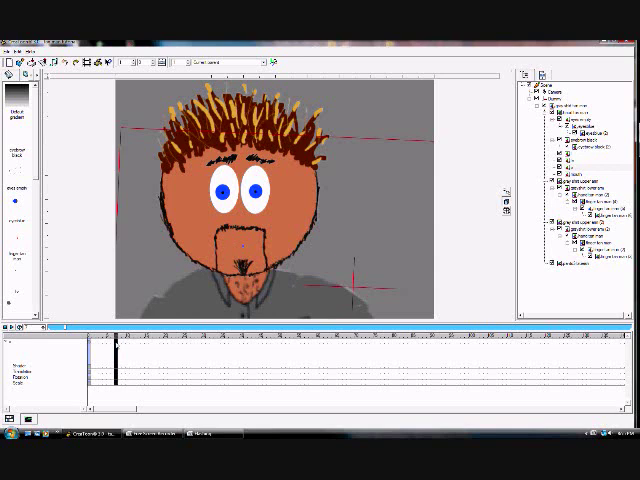
right_click(117, 345)
click(125, 260)
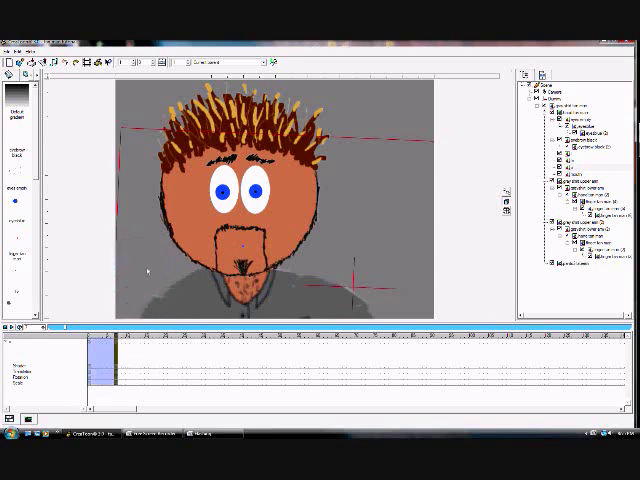
right_click(240, 255)
mouse_move(259, 291)
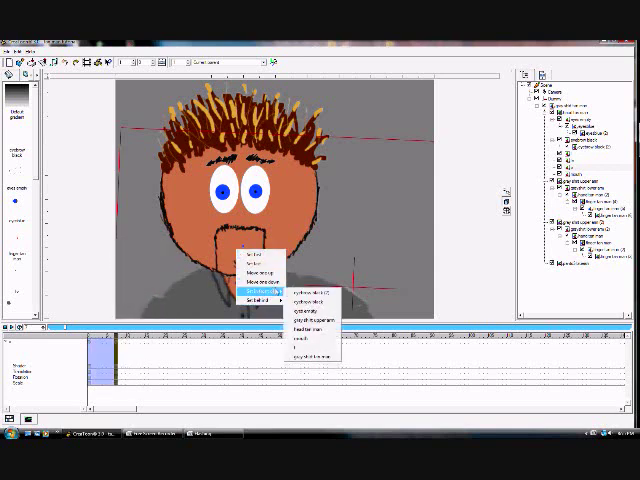
click(313, 330)
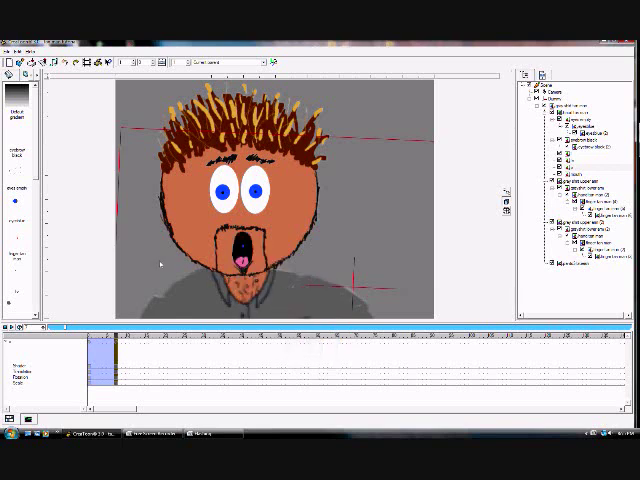
Step: A few frames later, key the frame with the closed-mouth drawing
click(128, 344)
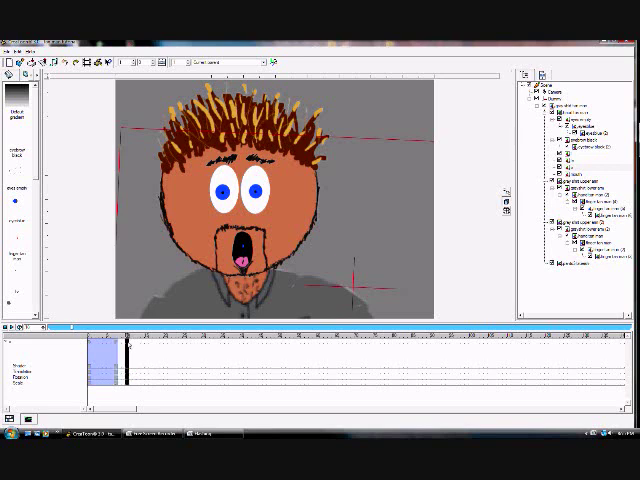
right_click(128, 344)
click(150, 253)
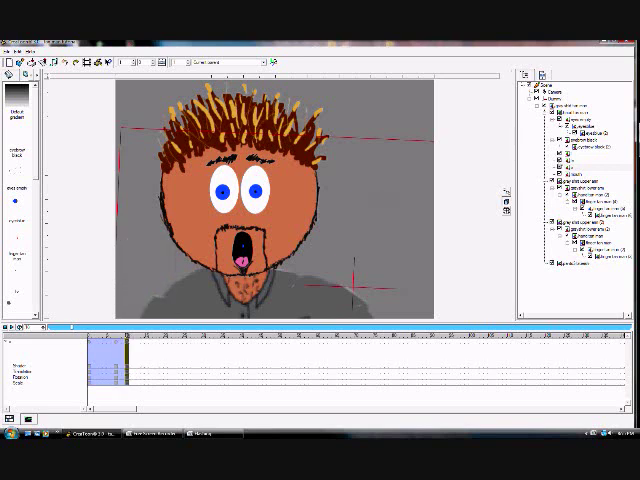
right_click(247, 245)
mouse_move(268, 296)
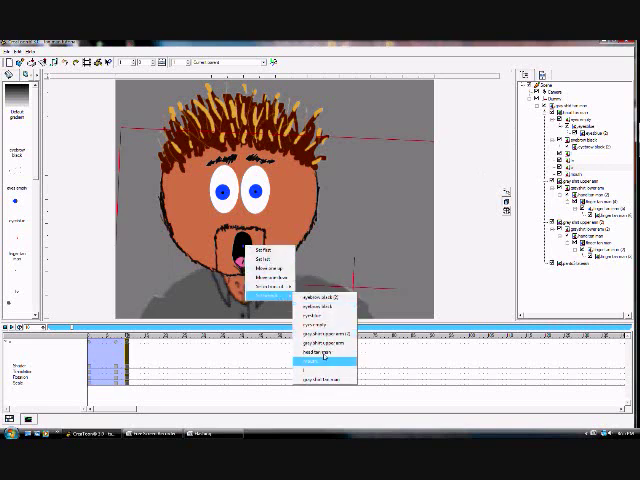
click(318, 343)
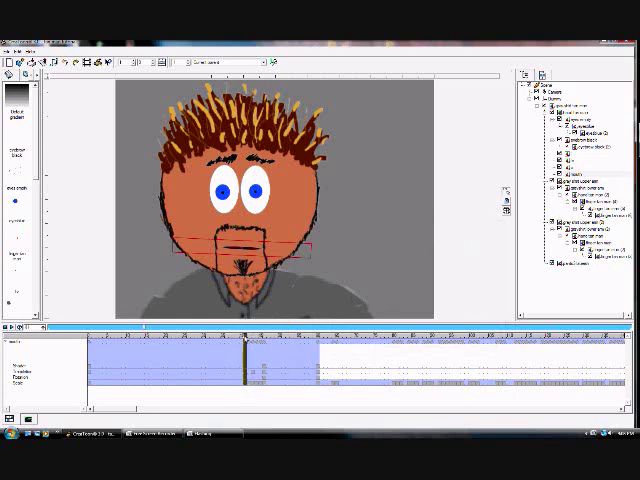
Step: Scrub forward through later frames to preview the open, small and toothy mouth shapes
drag(244, 340, 256, 340)
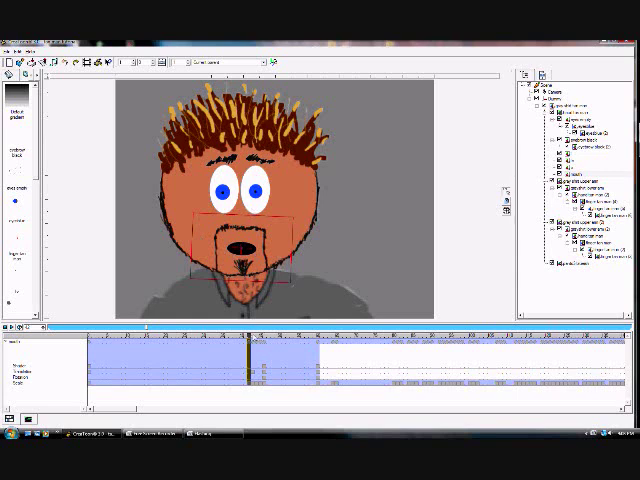
drag(250, 340, 258, 340)
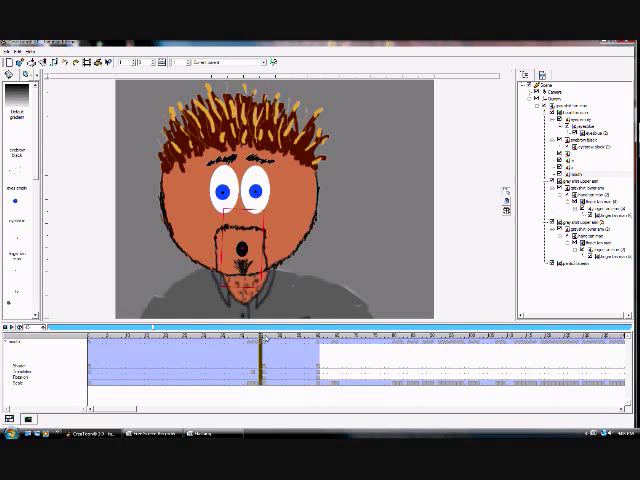
drag(260, 341, 298, 340)
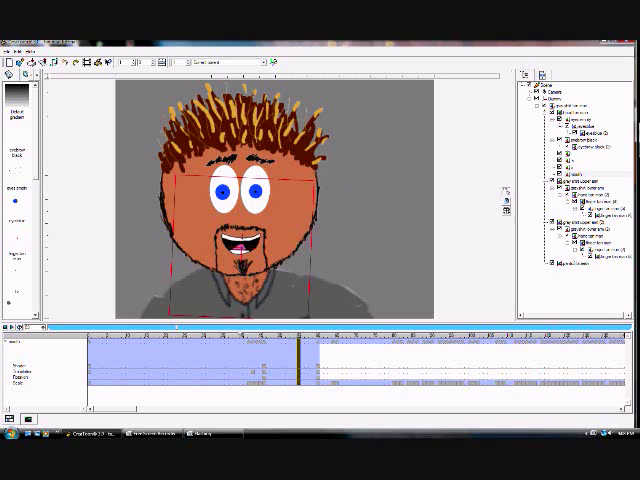